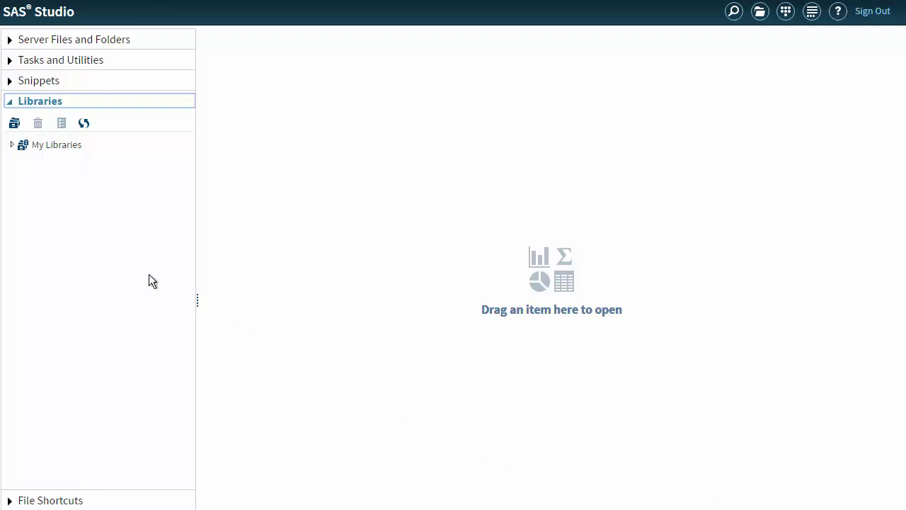
Step: Open the Machine Learning 'Supervised Learning' snippet as a new program tab
{"action": "left_click", "coordinate": [10, 83]}
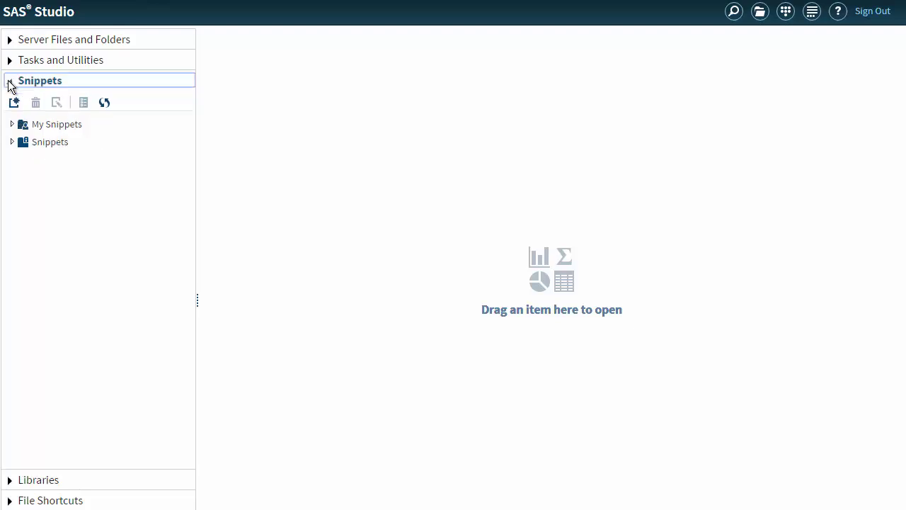
{"action": "left_click", "coordinate": [12, 143]}
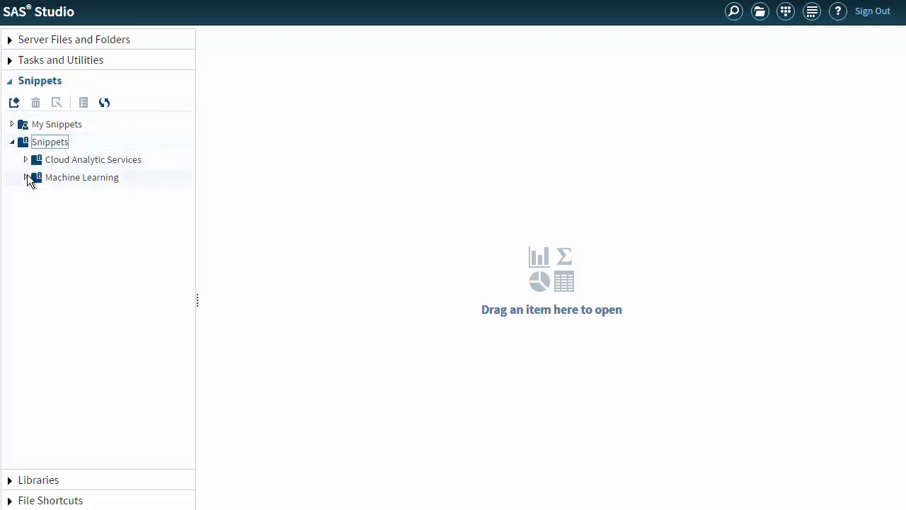
{"action": "left_click", "coordinate": [26, 177]}
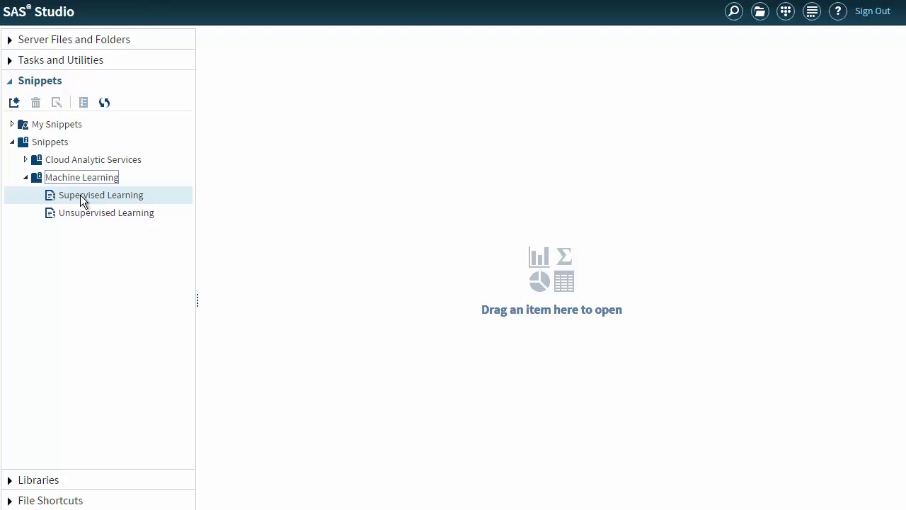
{"action": "double_click", "coordinate": [82, 201]}
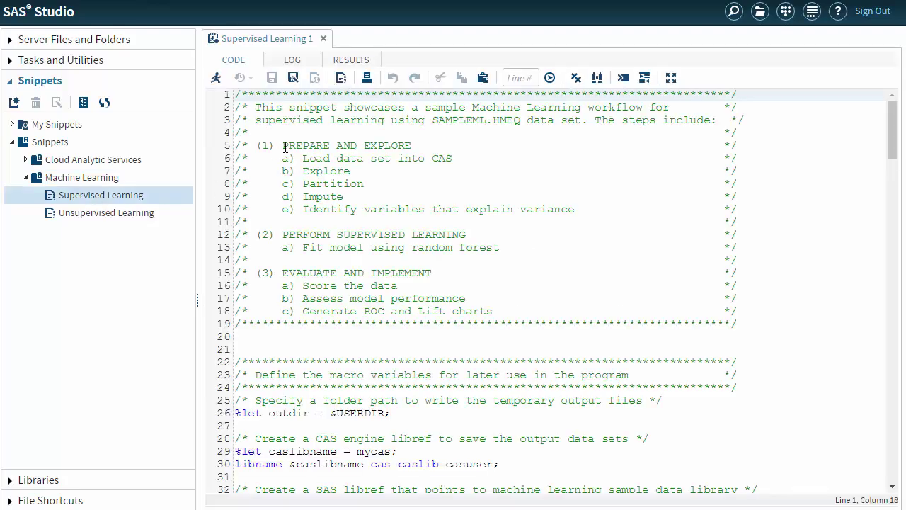
Step: Highlight the PREPARE AND EXPLORE, PERFORM SUPERVISED LEARNING and EVALUATE AND IMPLEMENT headings and the assess/ROC steps
{"action": "left_click_drag", "start_coordinate": [285, 148], "coordinate": [420, 145]}
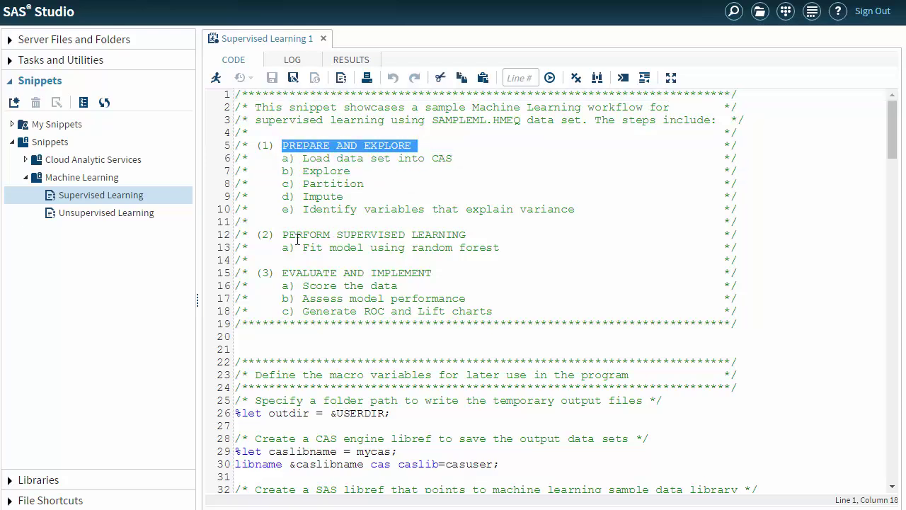
{"action": "left_click_drag", "start_coordinate": [283, 234], "coordinate": [467, 234]}
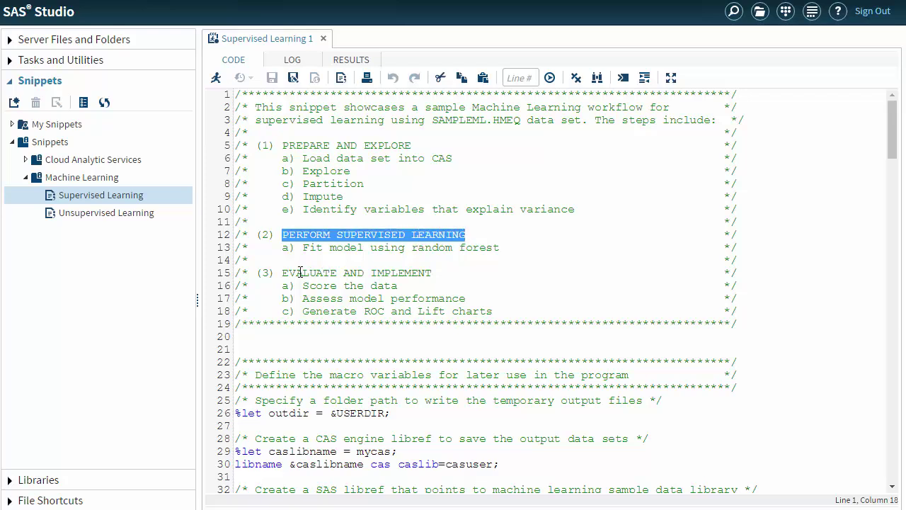
{"action": "left_click_drag", "start_coordinate": [282, 272], "coordinate": [433, 272]}
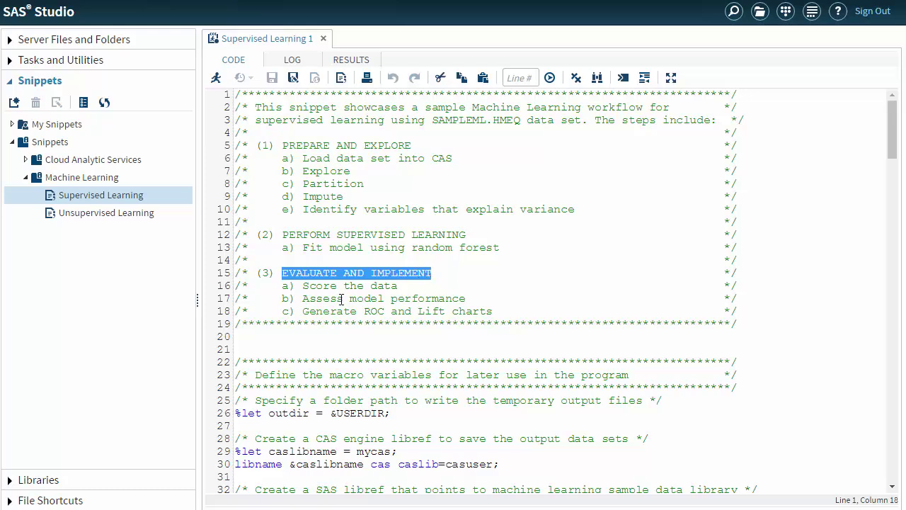
{"action": "left_click", "coordinate": [344, 298]}
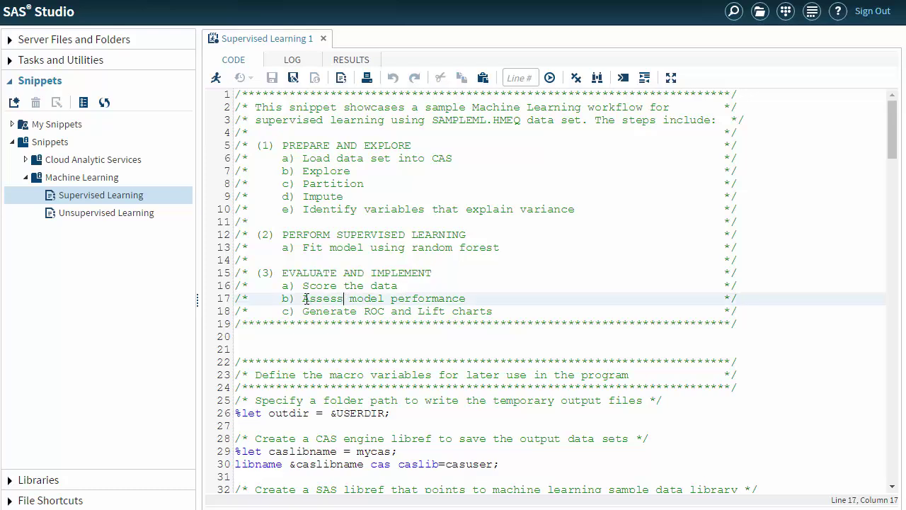
{"action": "left_click_drag", "start_coordinate": [303, 298], "coordinate": [494, 311]}
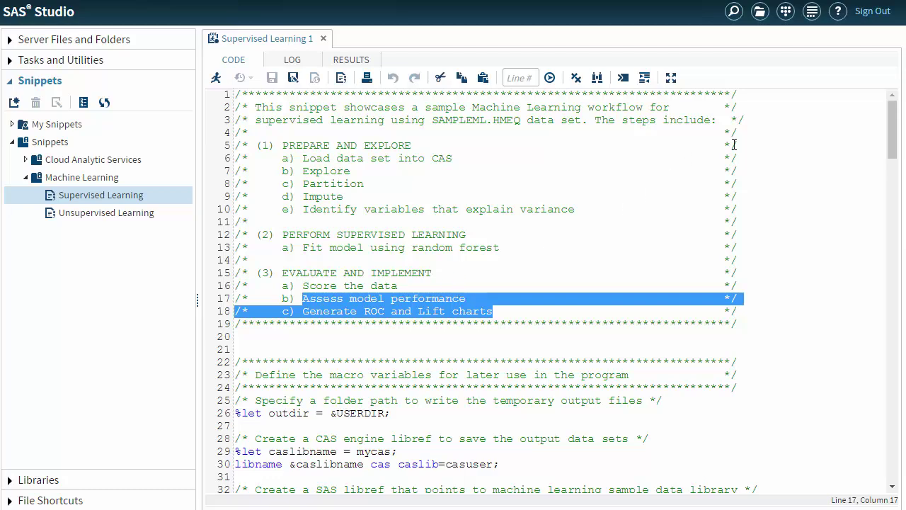
Step: Delete the assess-performance and ROC/Lift chart code from line 166 onward
{"action": "left_click_drag", "start_coordinate": [891, 136], "coordinate": [891, 426]}
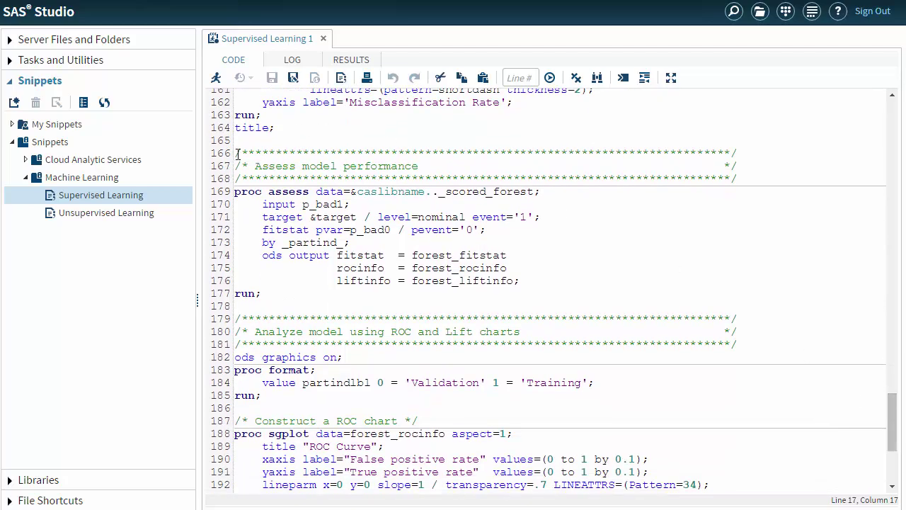
{"action": "left_click_drag", "start_coordinate": [235, 152], "coordinate": [354, 496]}
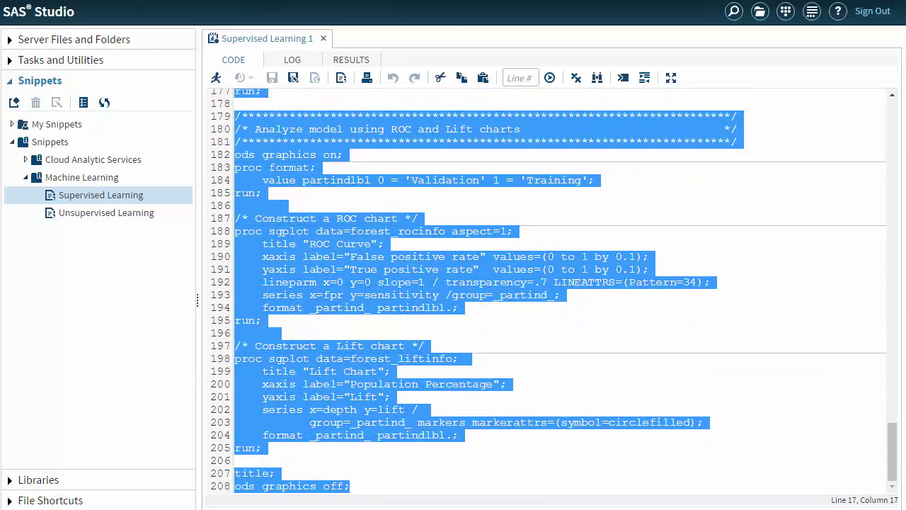
{"action": "key", "text": "Delete"}
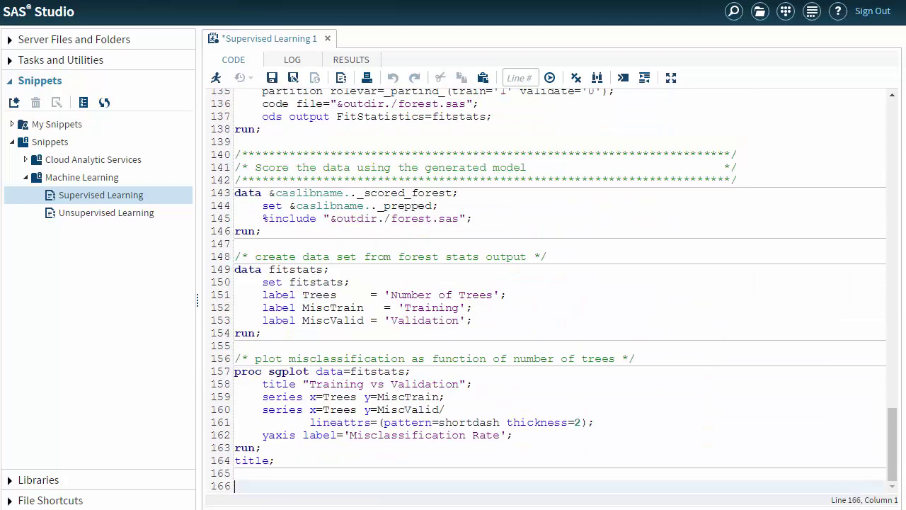
Step: Review proc forest on line 131, the new proc gradboost on line 176 and its scoring data step
{"action": "left_click", "coordinate": [892, 97]}
{"action": "left_click", "coordinate": [891, 97]}
{"action": "left_click", "coordinate": [892, 97]}
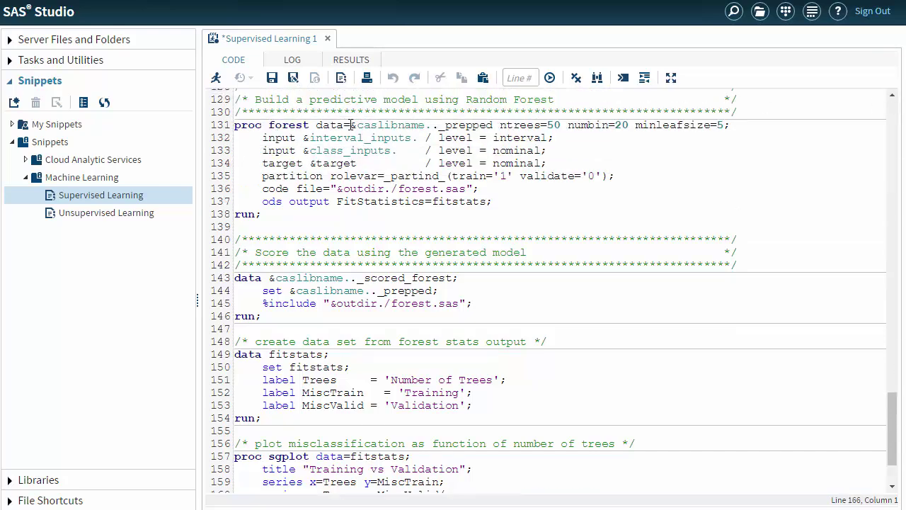
{"action": "left_click_drag", "start_coordinate": [235, 125], "coordinate": [307, 124]}
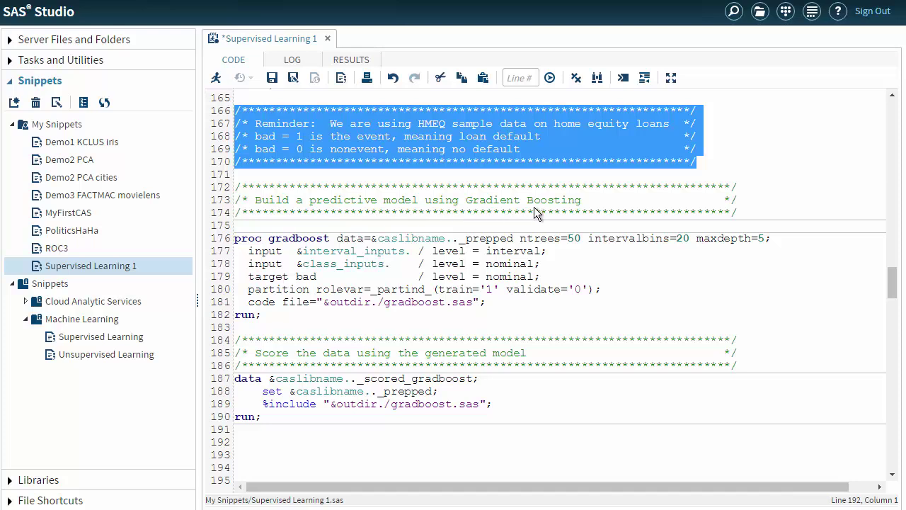
{"action": "left_click", "coordinate": [255, 238]}
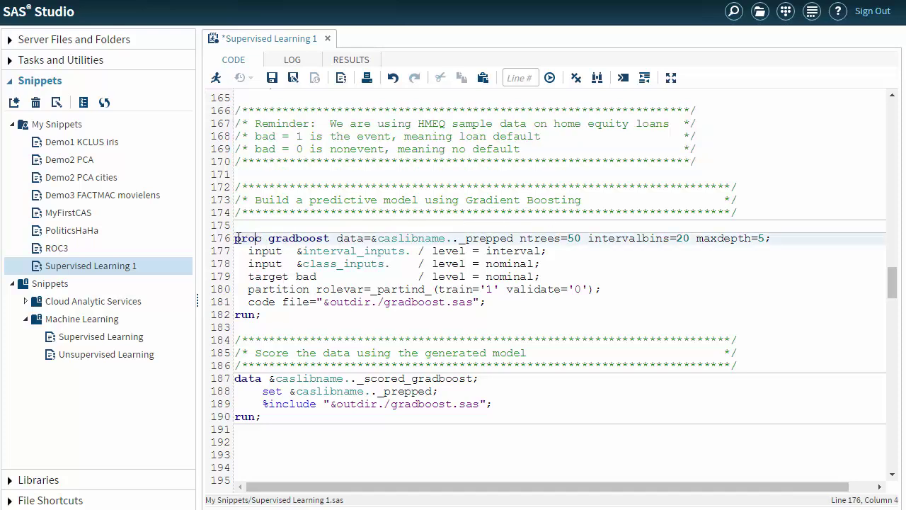
{"action": "left_click_drag", "start_coordinate": [235, 239], "coordinate": [332, 238]}
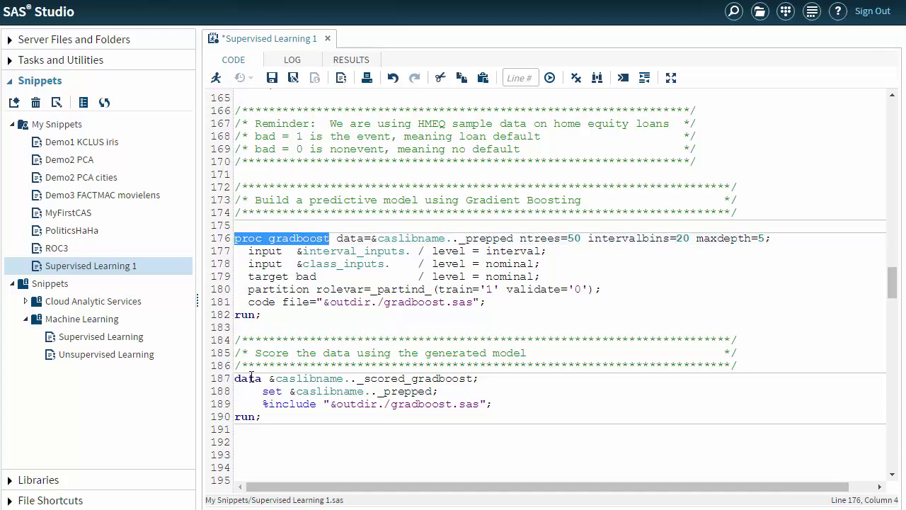
{"action": "left_click_drag", "start_coordinate": [235, 378], "coordinate": [265, 381]}
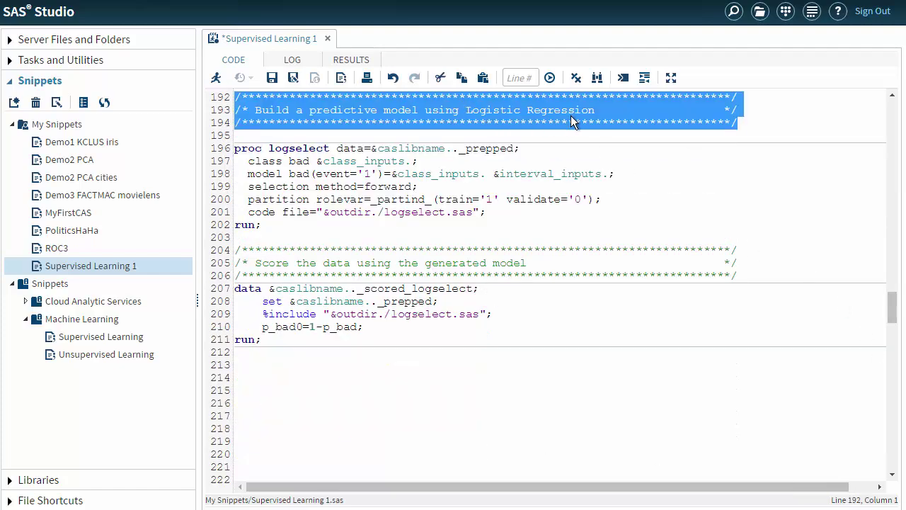
Step: Check proc logselect's model bad(event='1') statement, then paste the %assess_model block at the end
{"action": "left_click", "coordinate": [239, 150]}
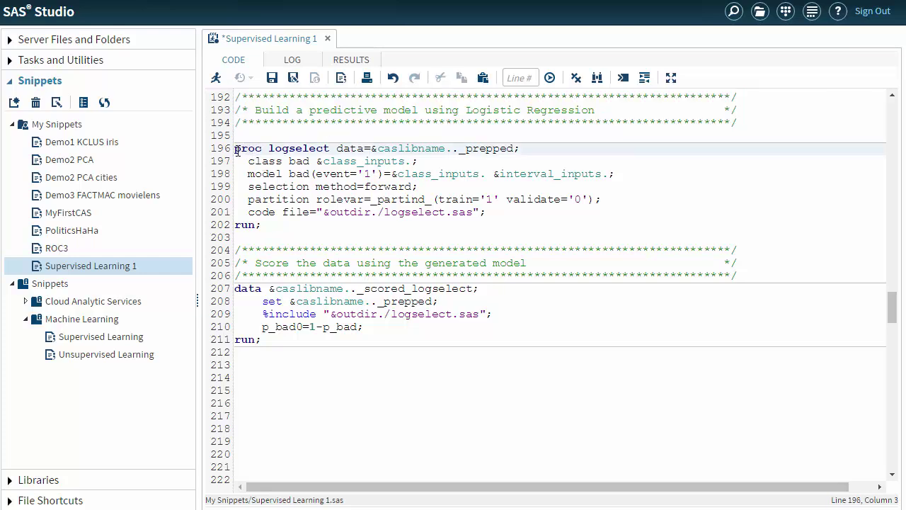
{"action": "left_click_drag", "start_coordinate": [238, 151], "coordinate": [331, 150]}
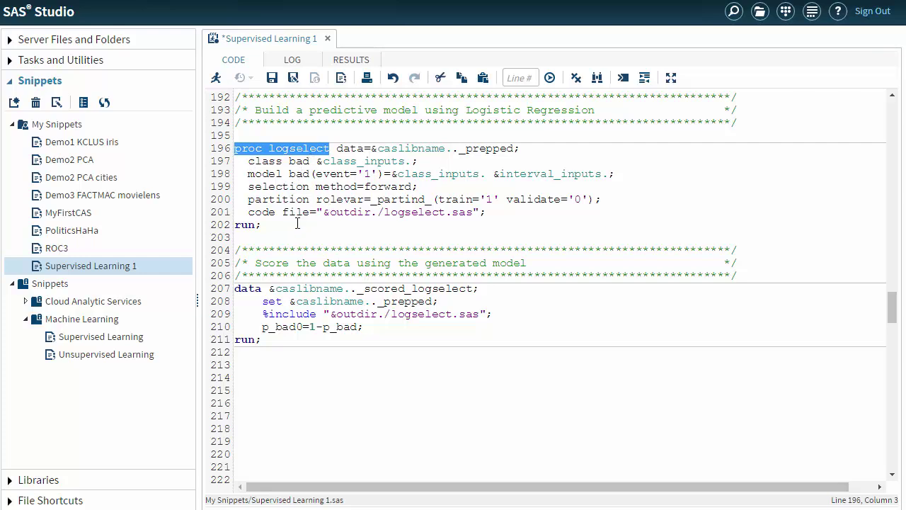
{"action": "left_click", "coordinate": [367, 327]}
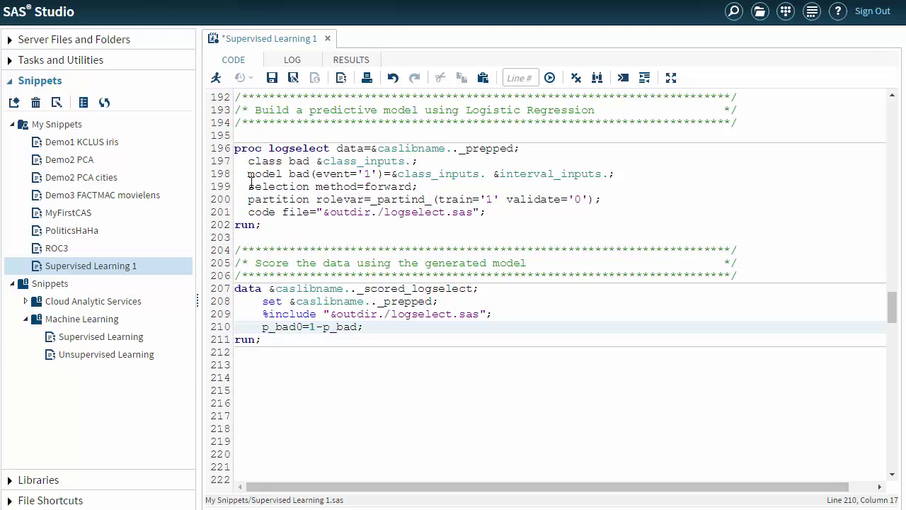
{"action": "left_click_drag", "start_coordinate": [244, 171], "coordinate": [384, 174]}
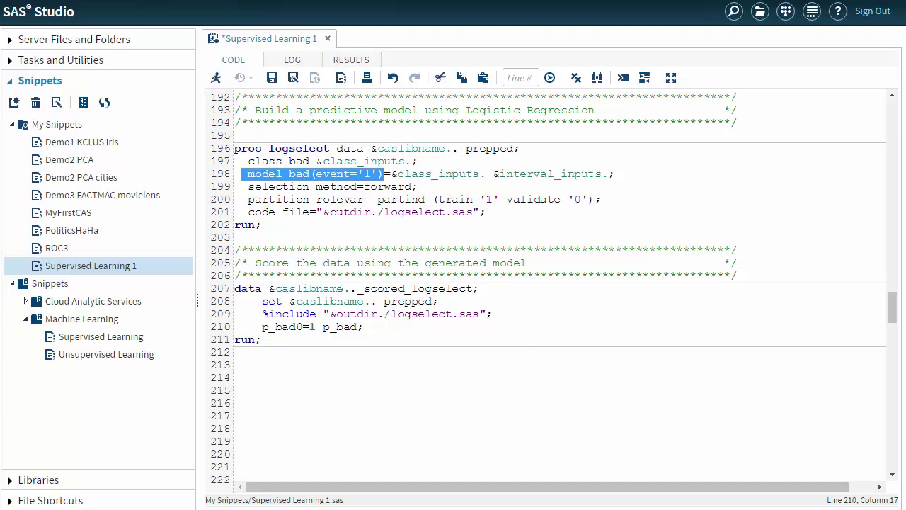
{"action": "key", "text": "ctrl+v"}
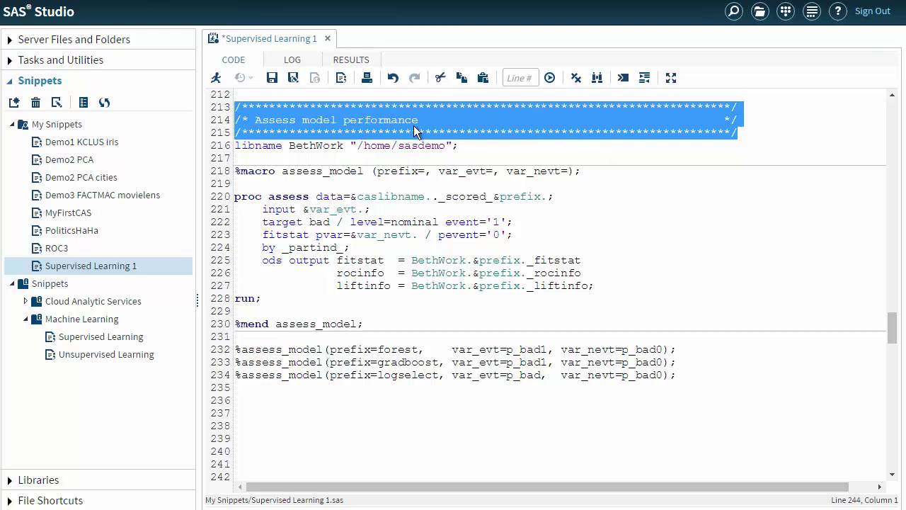
{"action": "left_click", "coordinate": [466, 147]}
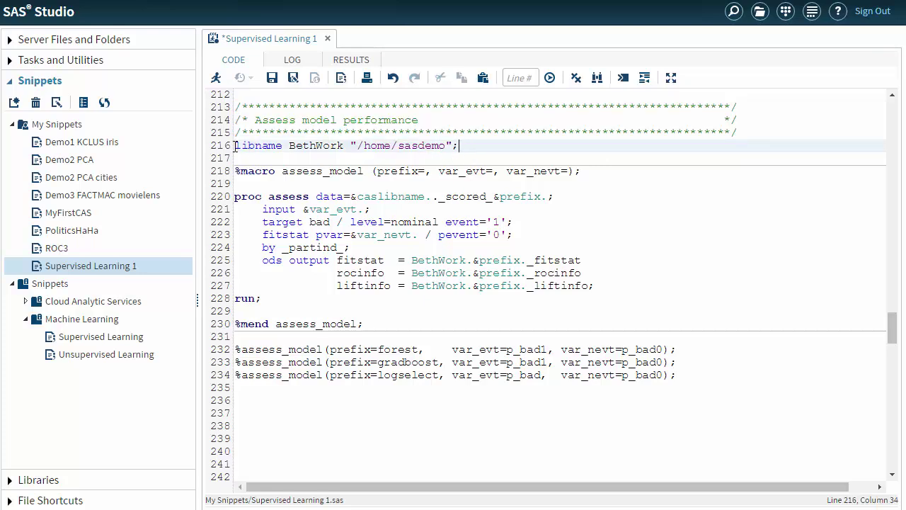
{"action": "left_click_drag", "start_coordinate": [236, 145], "coordinate": [469, 142]}
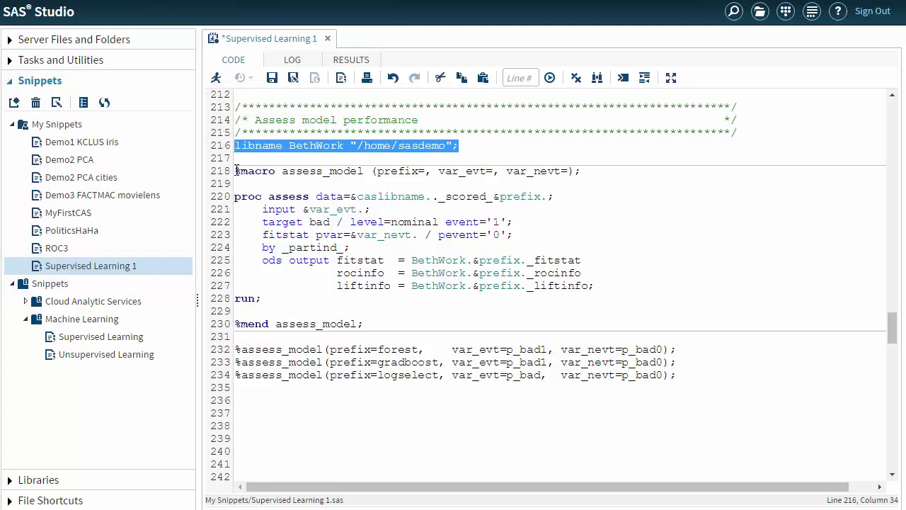
{"action": "left_click_drag", "start_coordinate": [236, 171], "coordinate": [586, 172]}
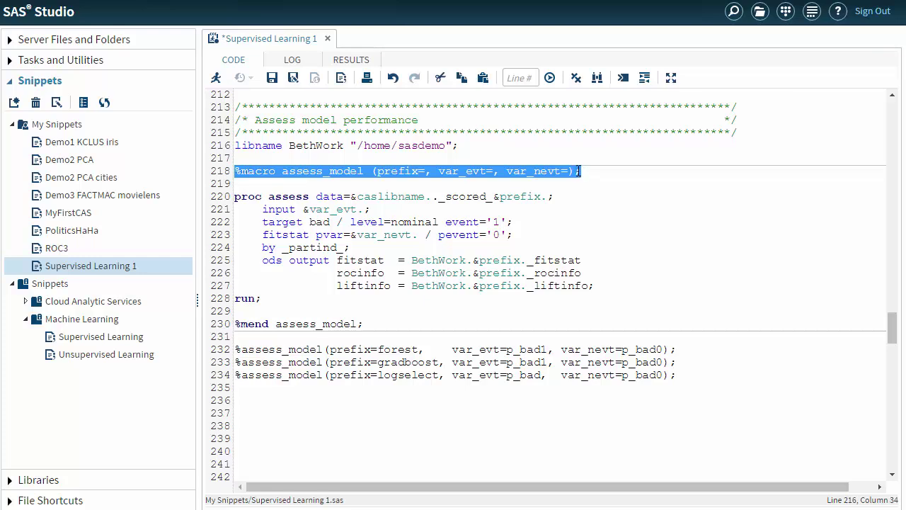
{"action": "left_click_drag", "start_coordinate": [378, 170], "coordinate": [568, 170]}
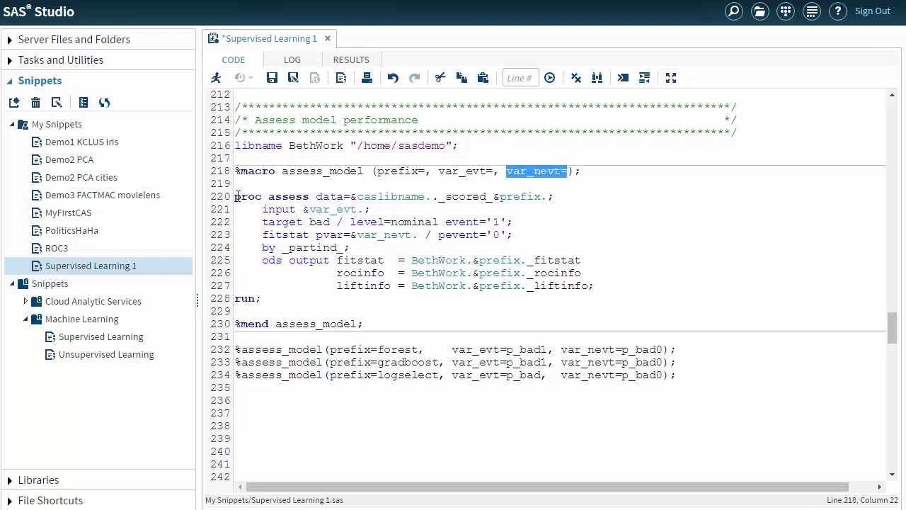
{"action": "left_click_drag", "start_coordinate": [237, 196], "coordinate": [310, 195]}
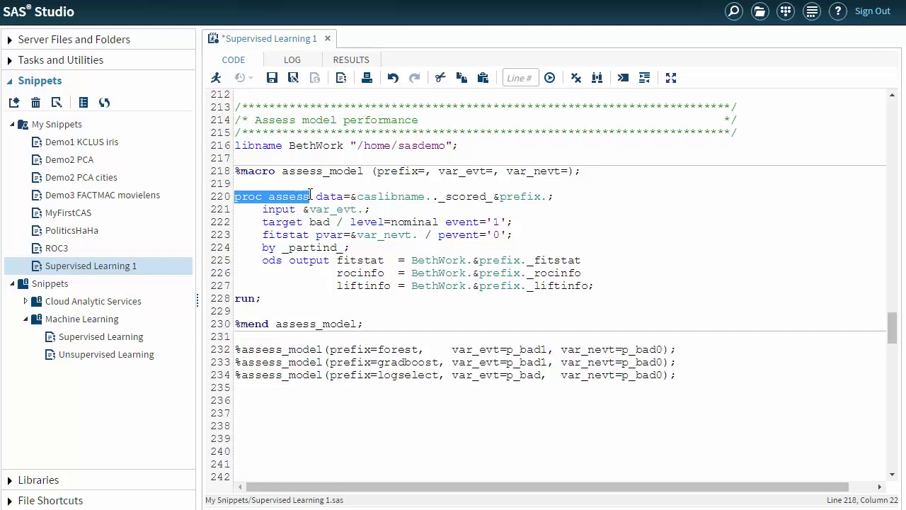
{"action": "left_click_drag", "start_coordinate": [262, 222], "coordinate": [507, 221]}
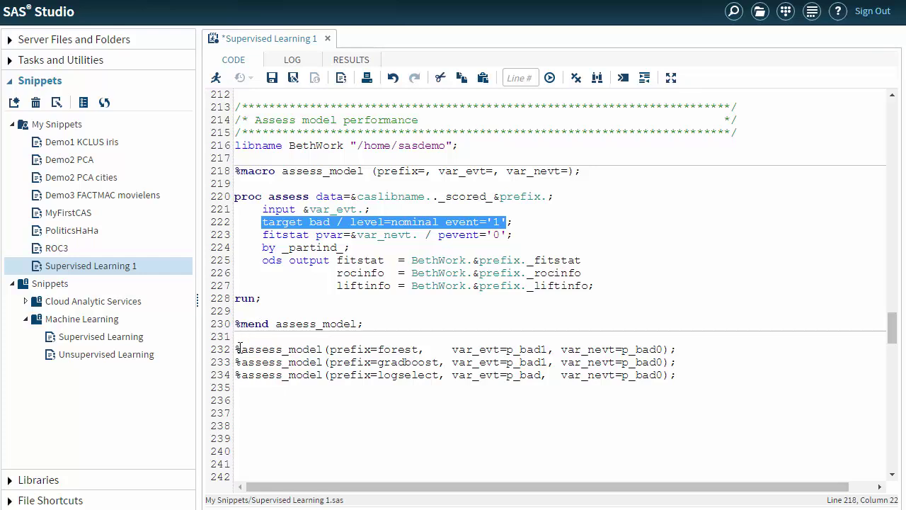
{"action": "left_click_drag", "start_coordinate": [237, 348], "coordinate": [688, 375]}
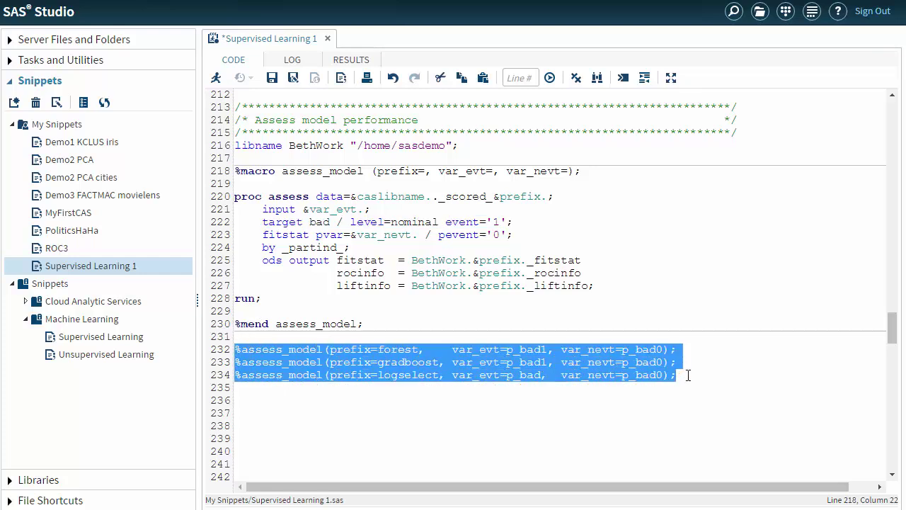
{"action": "left_click", "coordinate": [378, 349]}
{"action": "left_click_drag", "start_coordinate": [379, 349], "coordinate": [439, 362]}
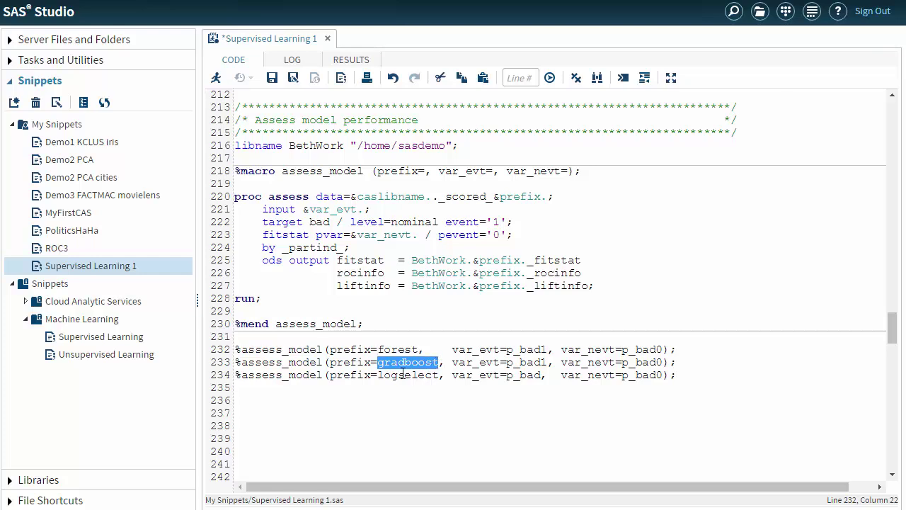
{"action": "left_click_drag", "start_coordinate": [380, 378], "coordinate": [440, 375]}
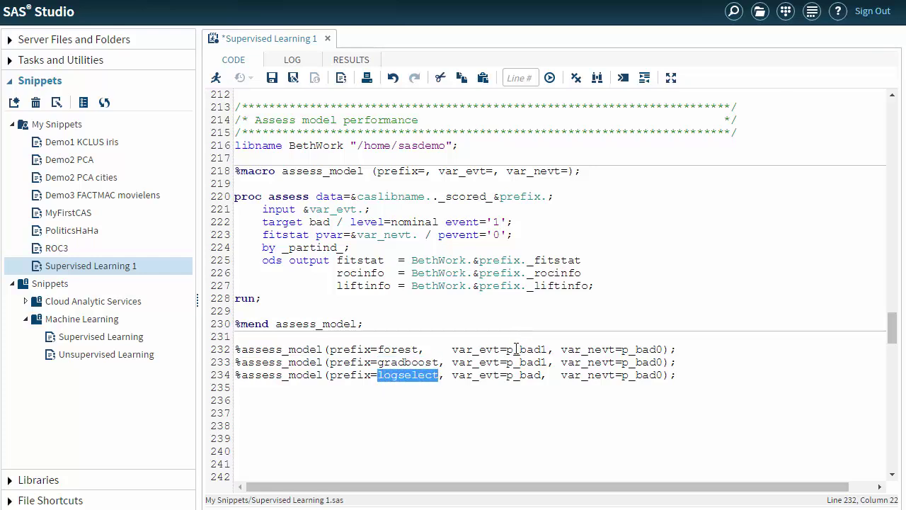
{"action": "left_click_drag", "start_coordinate": [508, 350], "coordinate": [548, 350]}
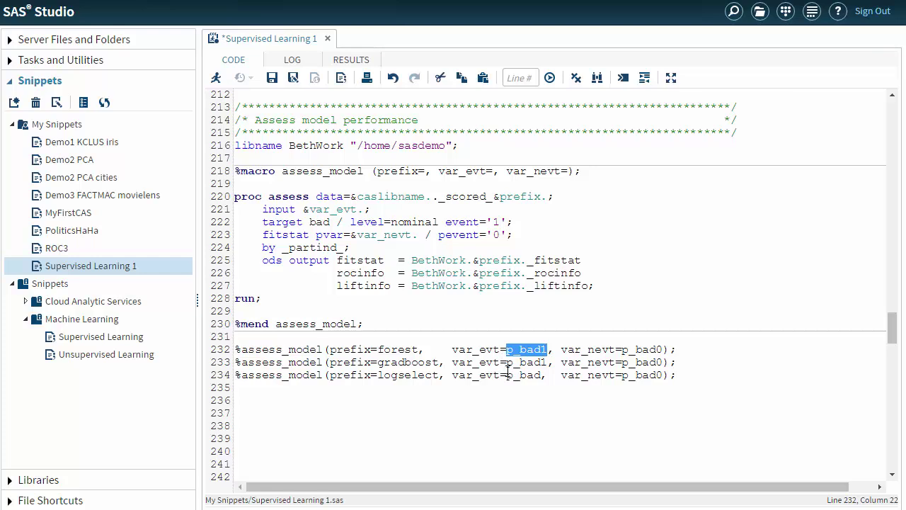
{"action": "left_click_drag", "start_coordinate": [508, 376], "coordinate": [541, 376]}
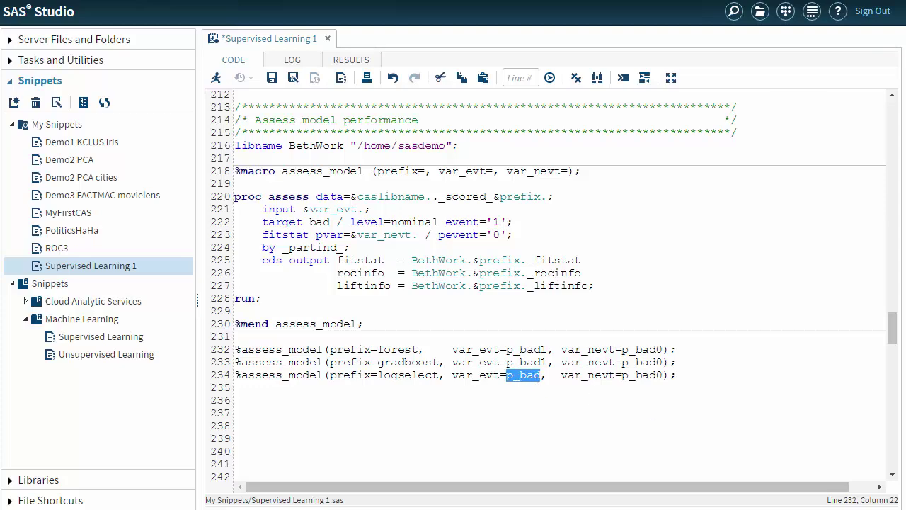
Step: Scroll to the 'Analyze model using ROC Curve' comment block
{"action": "scroll", "coordinate": [807, 448], "scroll_direction": "up", "scroll_amount": 2}
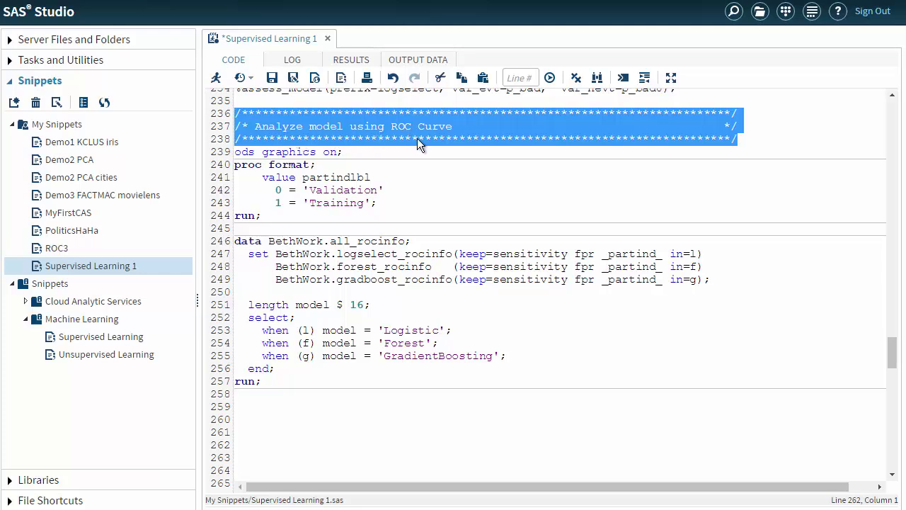
Step: Review the proc format and the all_rocinfo data step with its Logistic and Forest labels
{"action": "left_click", "coordinate": [407, 186]}
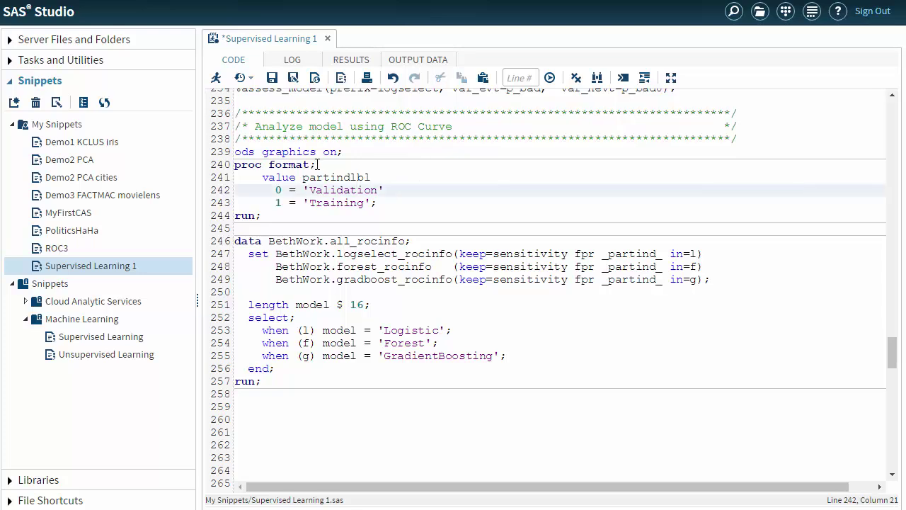
{"action": "left_click_drag", "start_coordinate": [316, 165], "coordinate": [234, 165]}
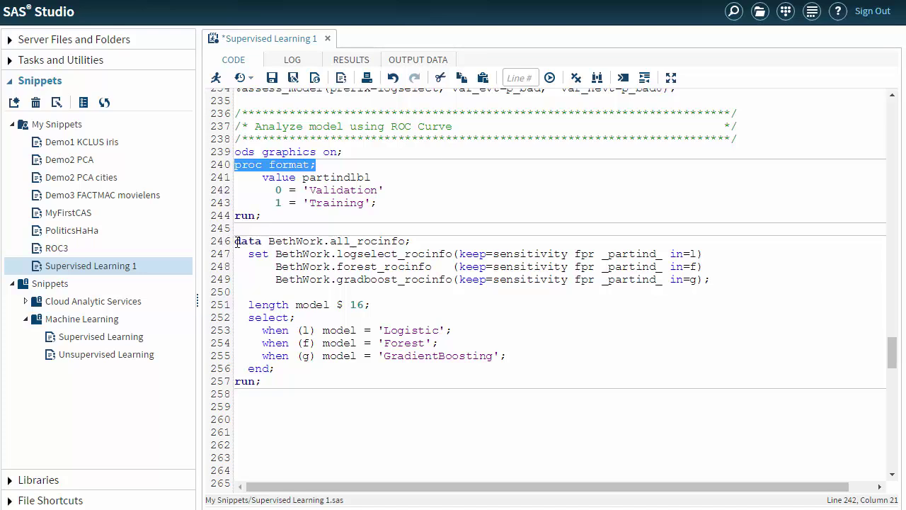
{"action": "left_click_drag", "start_coordinate": [236, 241], "coordinate": [406, 242]}
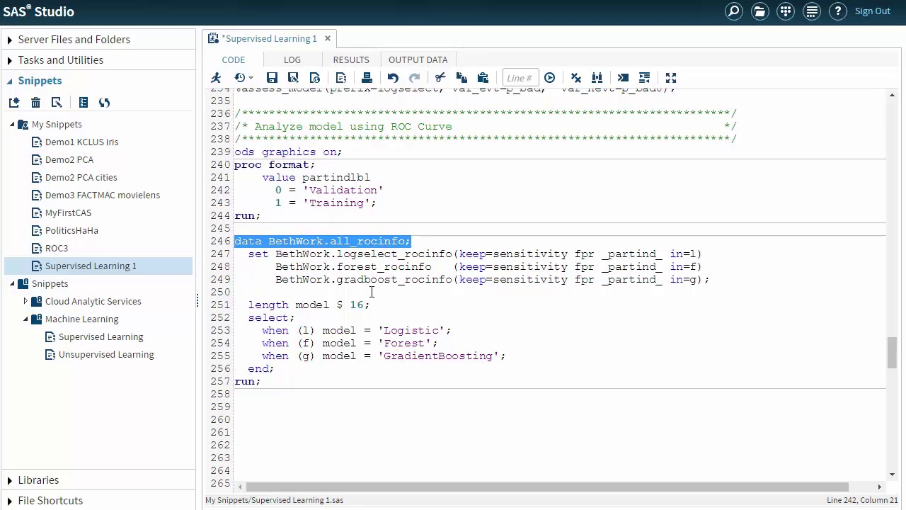
{"action": "left_click_drag", "start_coordinate": [300, 331], "coordinate": [456, 329]}
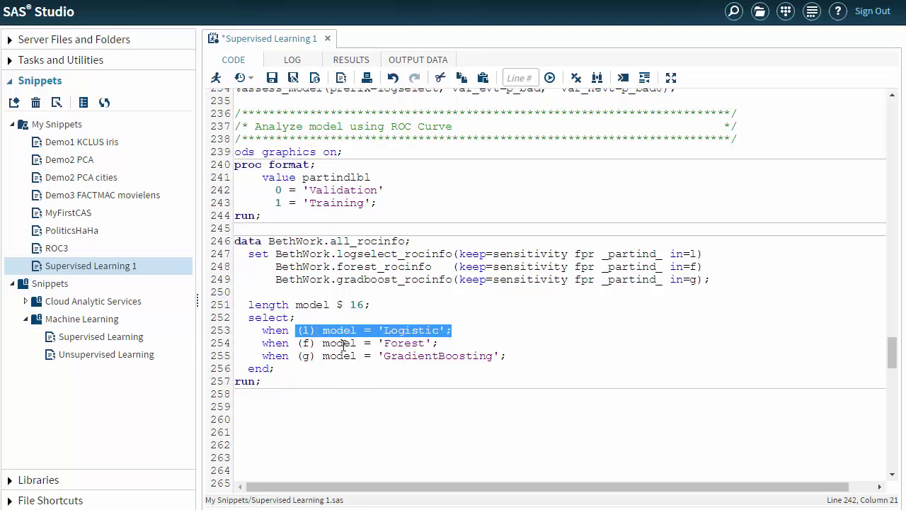
{"action": "left_click_drag", "start_coordinate": [297, 343], "coordinate": [443, 342]}
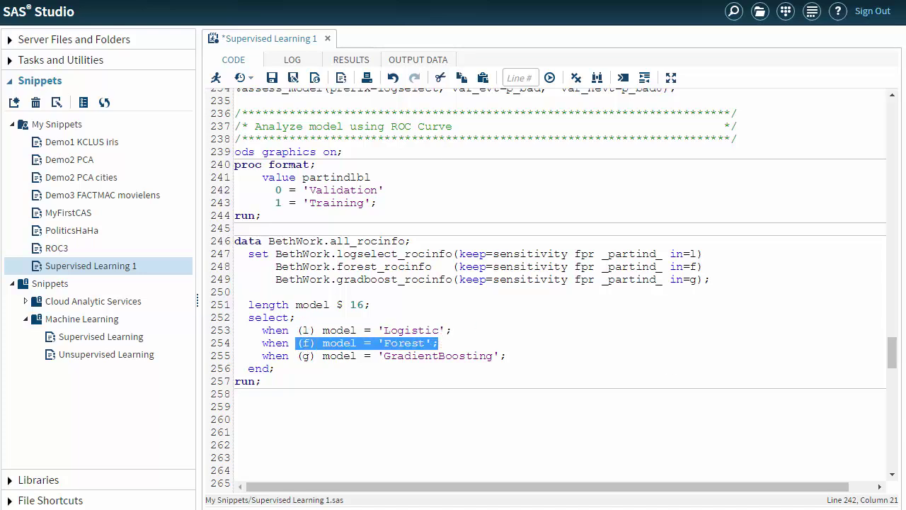
Step: Run lines 236–257 to create BETHWORK.ALL_ROCINFO with 600 observations and 4 variables
{"action": "left_click_drag", "start_coordinate": [283, 383], "coordinate": [228, 114]}
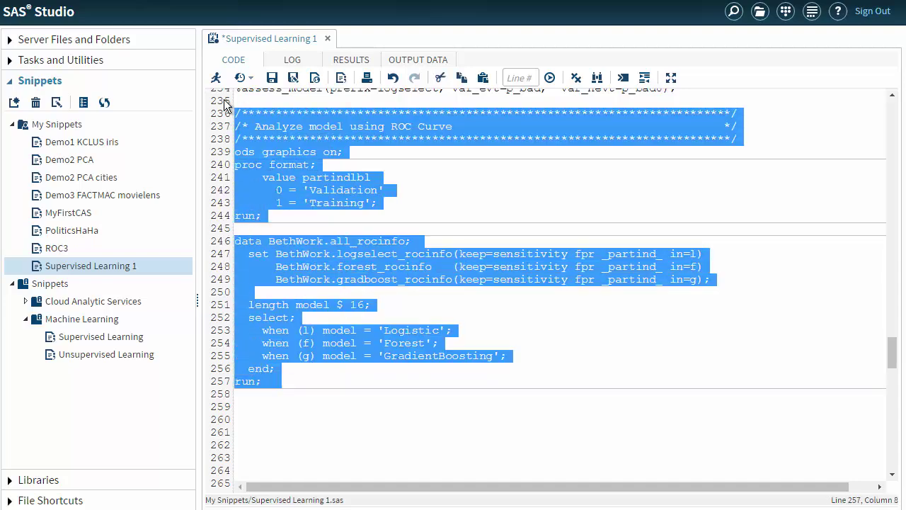
{"action": "left_click", "coordinate": [217, 82]}
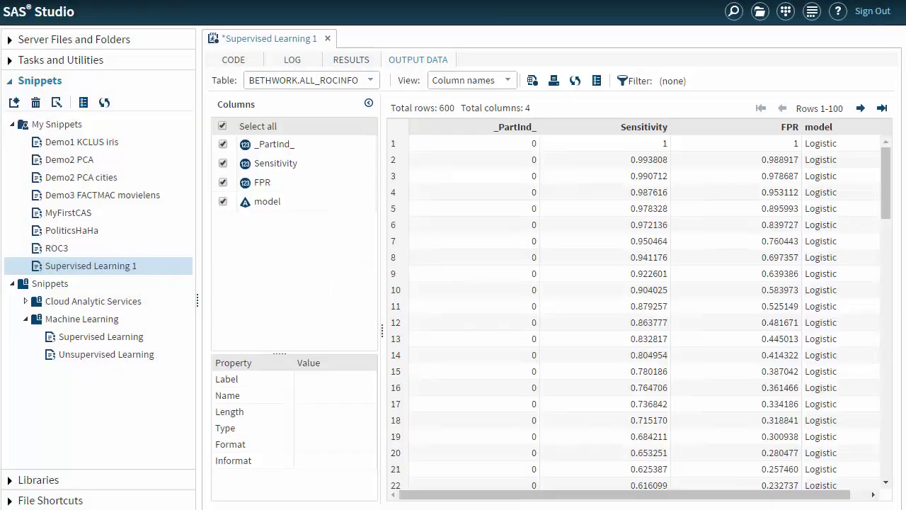
{"action": "left_click", "coordinate": [234, 61]}
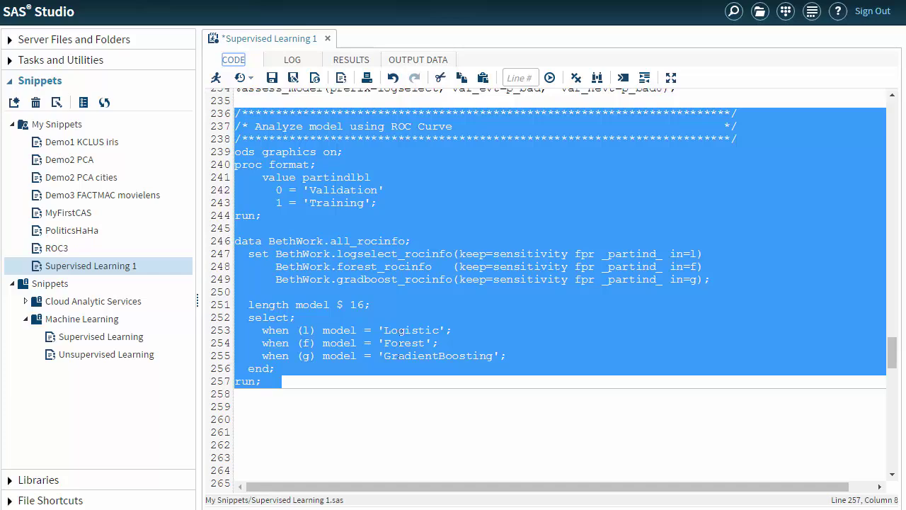
Step: Highlight the per-model ROC comment, the all_rocinfo data source and panelby model
{"action": "left_click", "coordinate": [460, 394]}
{"action": "scroll", "coordinate": [460, 403], "scroll_direction": "down", "scroll_amount": 4}
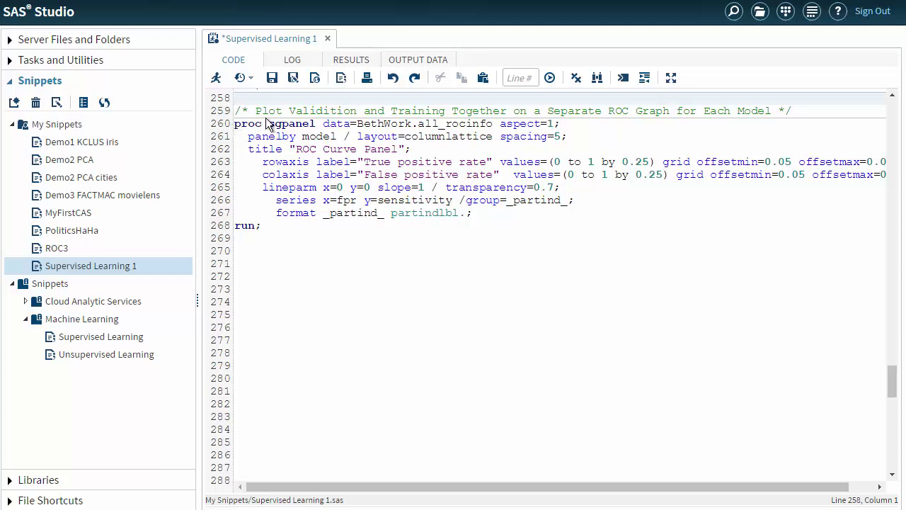
{"action": "left_click", "coordinate": [255, 110]}
{"action": "left_click_drag", "start_coordinate": [256, 111], "coordinate": [774, 111]}
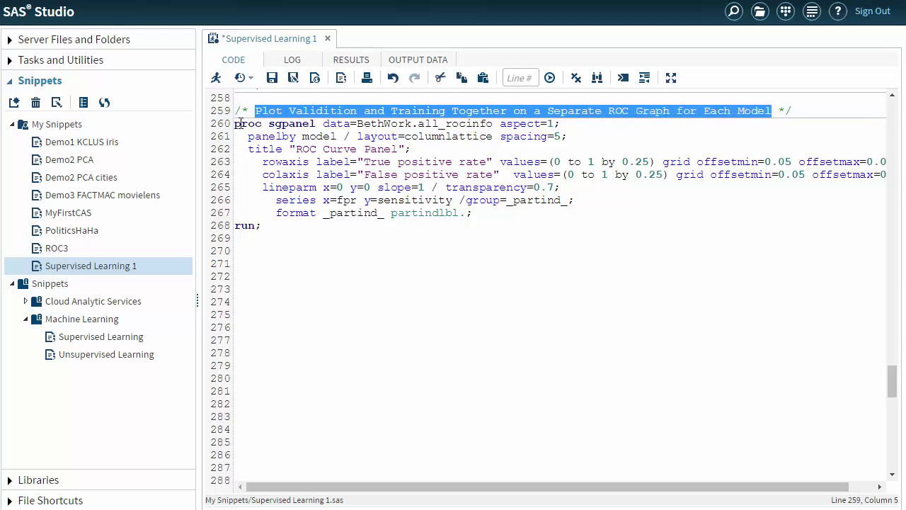
{"action": "left_click_drag", "start_coordinate": [236, 123], "coordinate": [493, 123]}
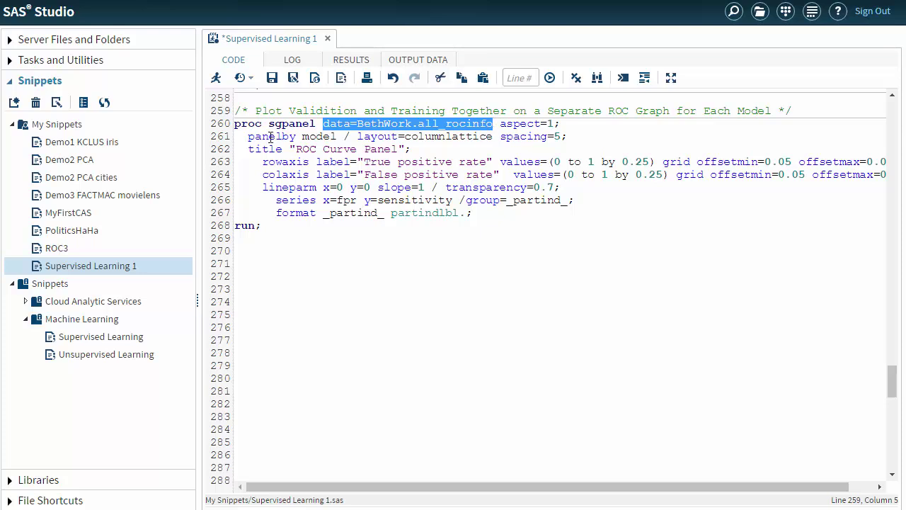
{"action": "left_click_drag", "start_coordinate": [249, 138], "coordinate": [339, 133]}
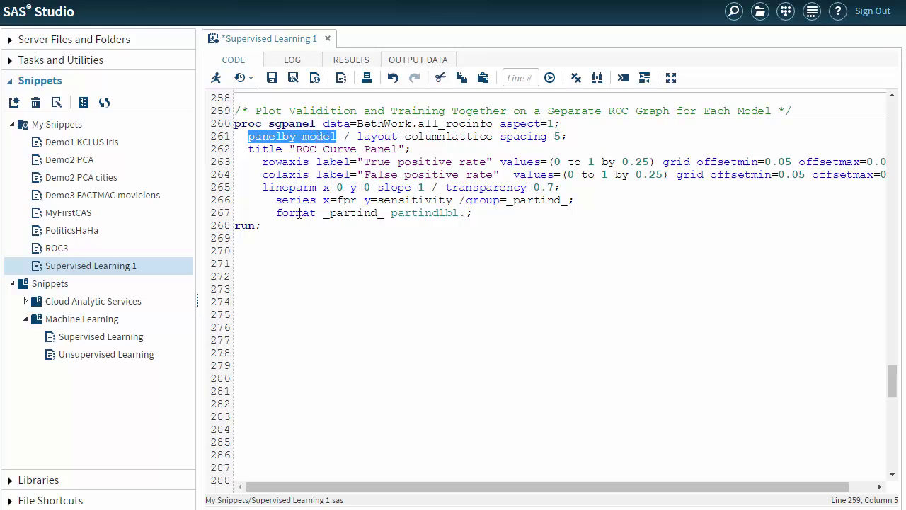
Step: Highlight the fpr/sensitivity series grouped by partition and its format, then select lines 259–268
{"action": "left_click_drag", "start_coordinate": [325, 201], "coordinate": [454, 201]}
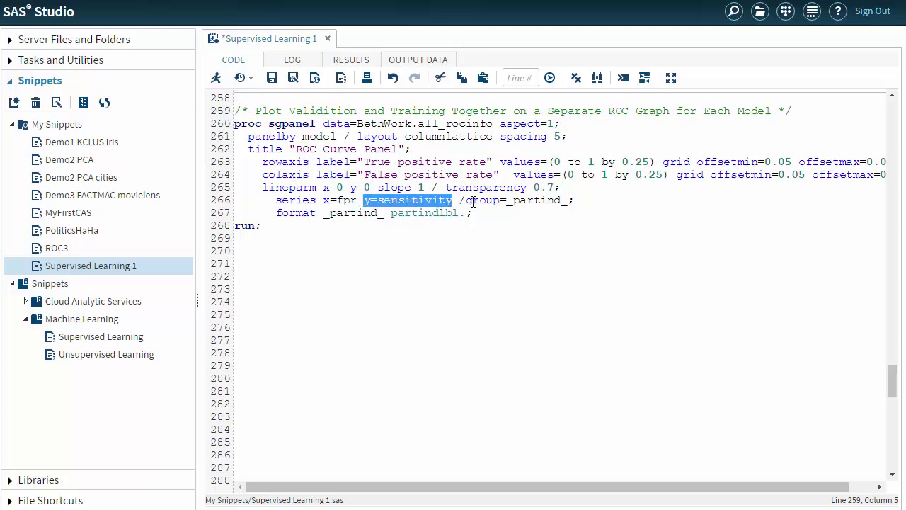
{"action": "left_click_drag", "start_coordinate": [467, 201], "coordinate": [567, 203]}
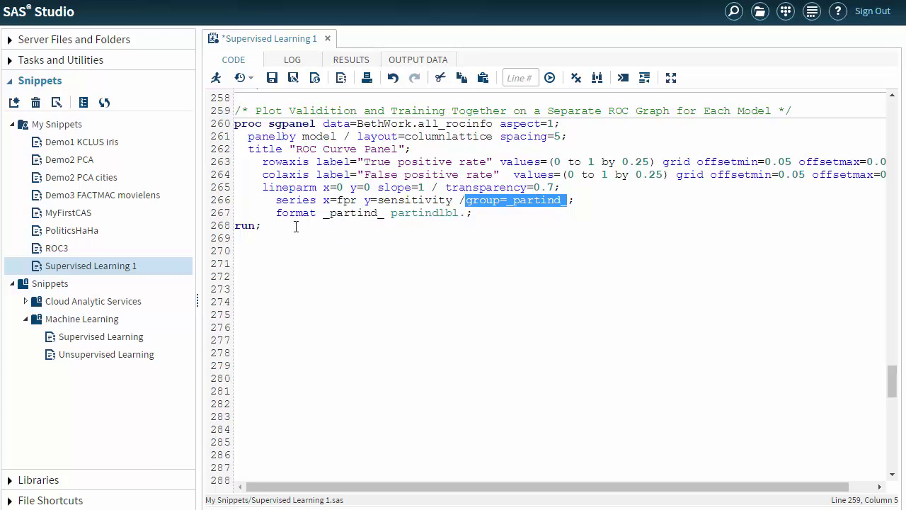
{"action": "left_click_drag", "start_coordinate": [275, 213], "coordinate": [453, 221]}
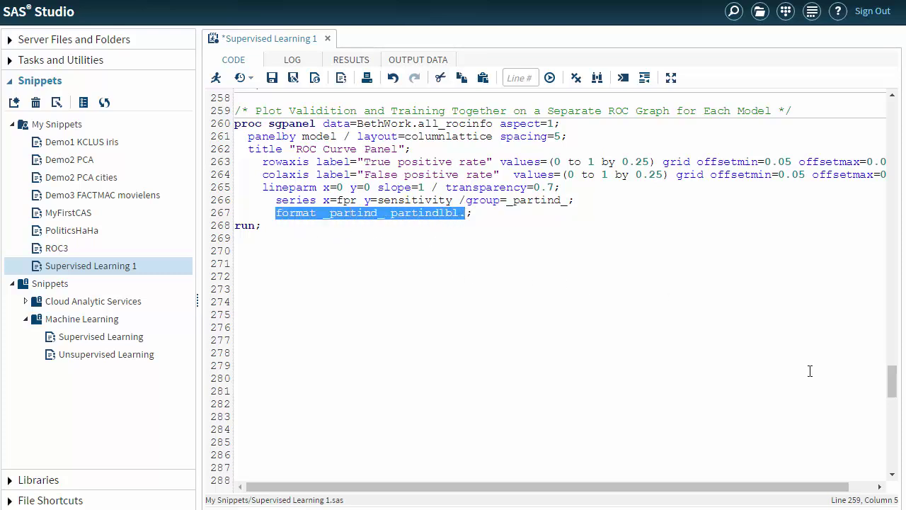
{"action": "left_click_drag", "start_coordinate": [283, 228], "coordinate": [238, 113]}
Step: Run the selected proc sgpanel code to draw the per-model ROC Curve Panel
{"action": "left_click", "coordinate": [215, 78]}
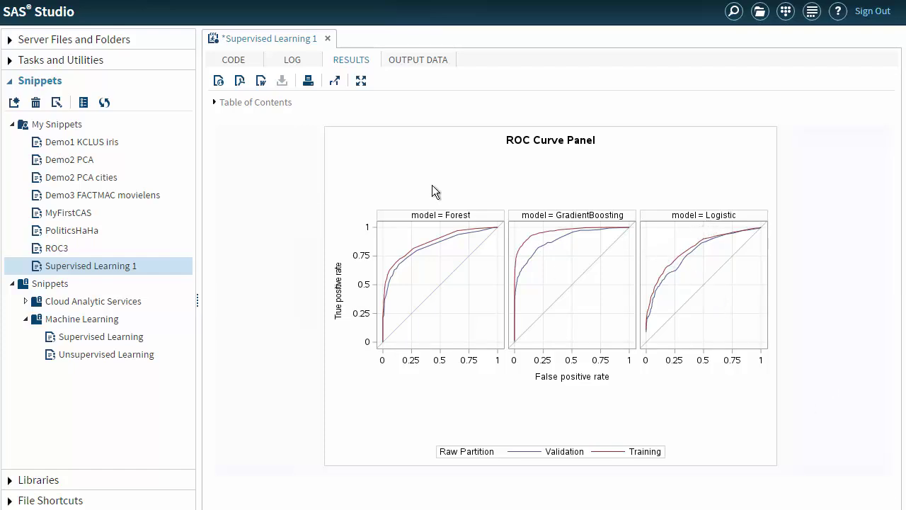
Step: In the second proc sgpanel, highlight panelby _partind_ and group=model
{"action": "left_click", "coordinate": [234, 62]}
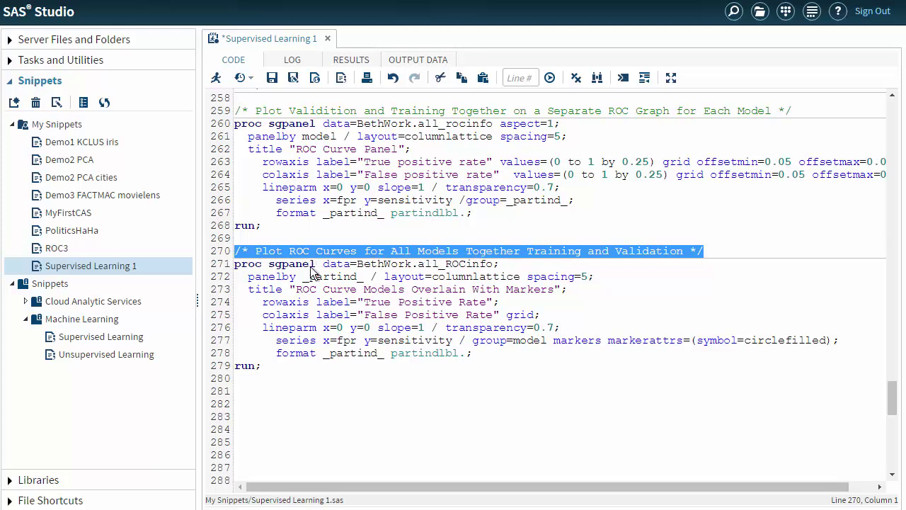
{"action": "left_click", "coordinate": [246, 263]}
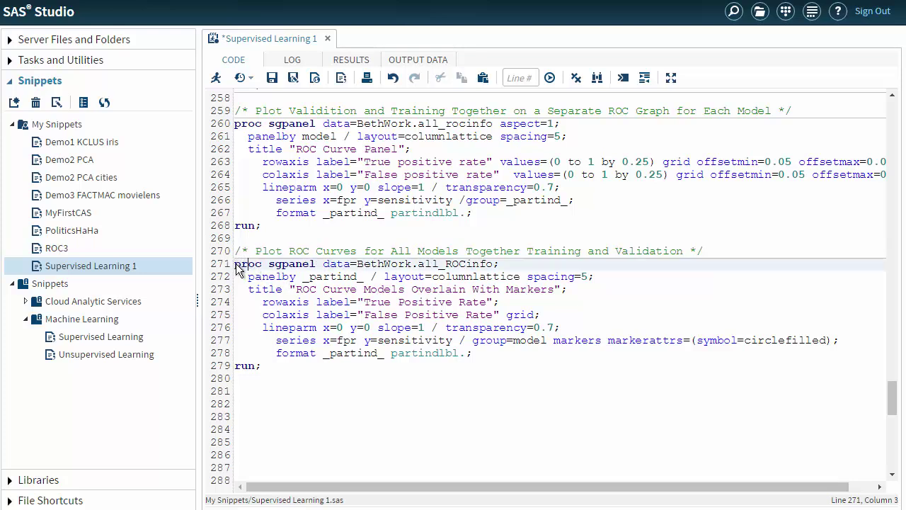
{"action": "left_click_drag", "start_coordinate": [235, 263], "coordinate": [319, 263]}
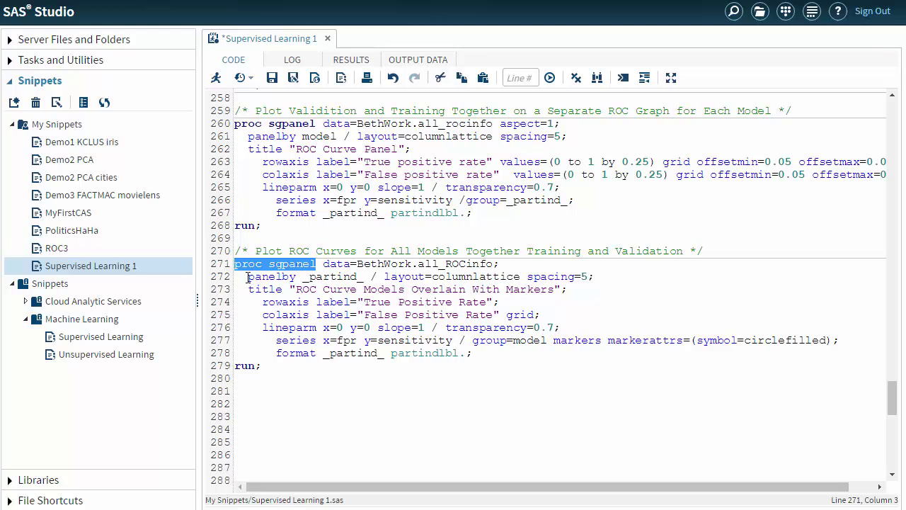
{"action": "left_click", "coordinate": [247, 277]}
{"action": "left_click_drag", "start_coordinate": [247, 277], "coordinate": [366, 276]}
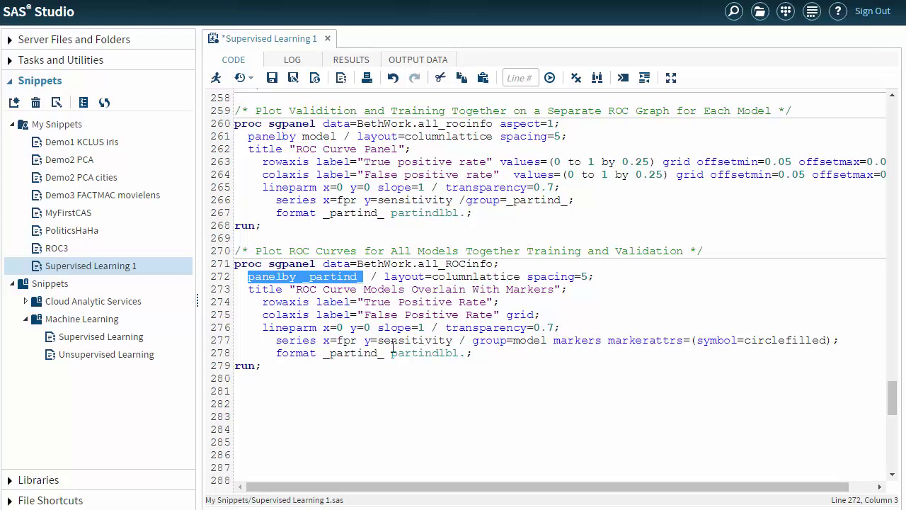
{"action": "left_click", "coordinate": [479, 341]}
{"action": "left_click_drag", "start_coordinate": [472, 342], "coordinate": [548, 341]}
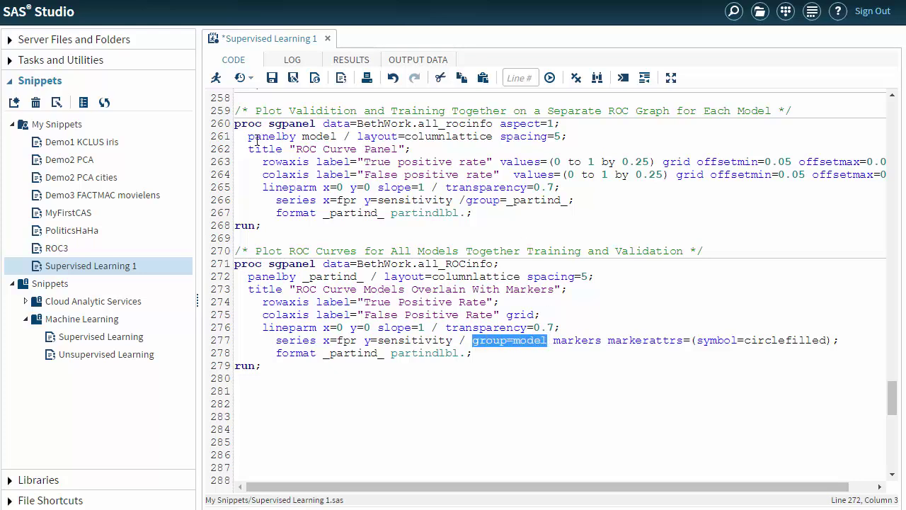
Step: Contrast with the first plot's panelby model, highlight the markers option, and select lines 270–279
{"action": "left_click_drag", "start_coordinate": [250, 137], "coordinate": [336, 136]}
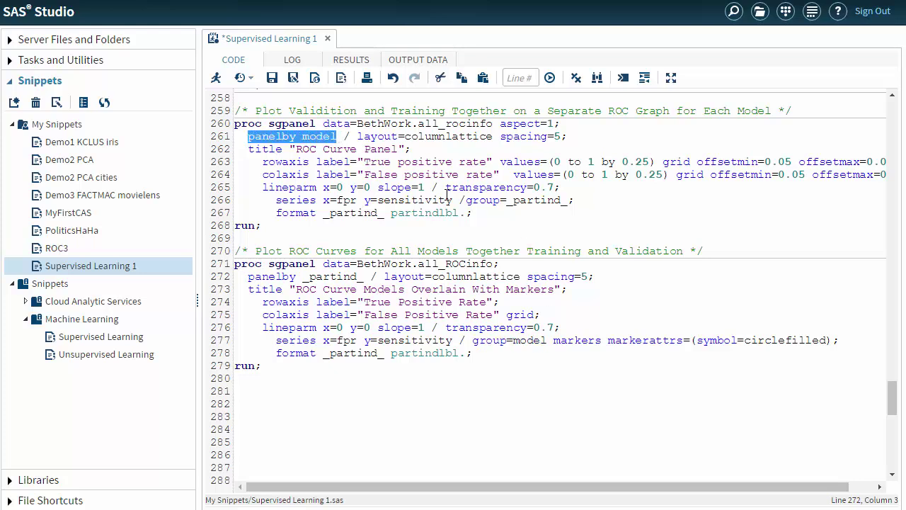
{"action": "left_click_drag", "start_coordinate": [471, 200], "coordinate": [567, 200]}
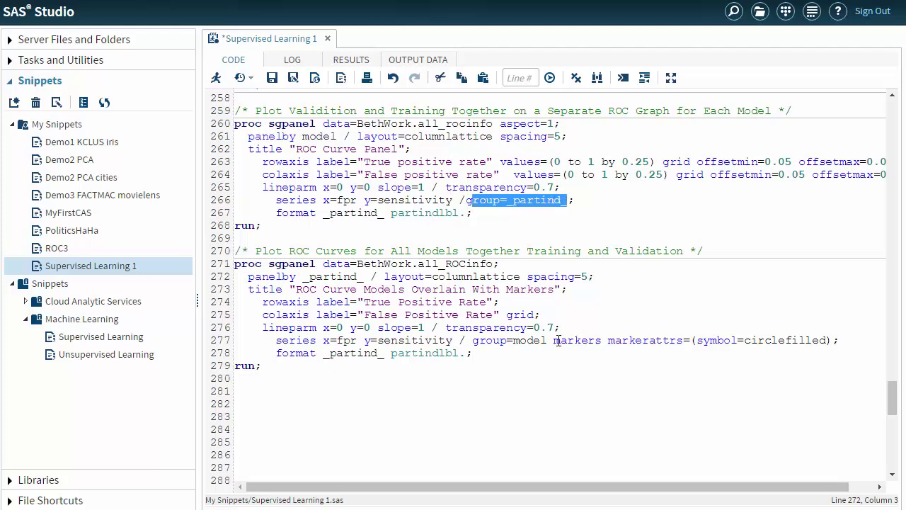
{"action": "left_click_drag", "start_coordinate": [553, 339], "coordinate": [831, 340]}
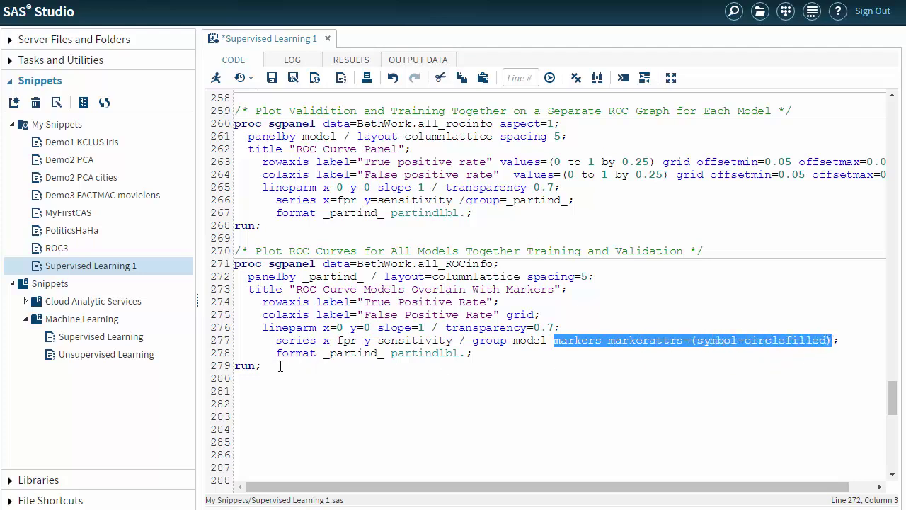
{"action": "left_click_drag", "start_coordinate": [272, 363], "coordinate": [236, 252]}
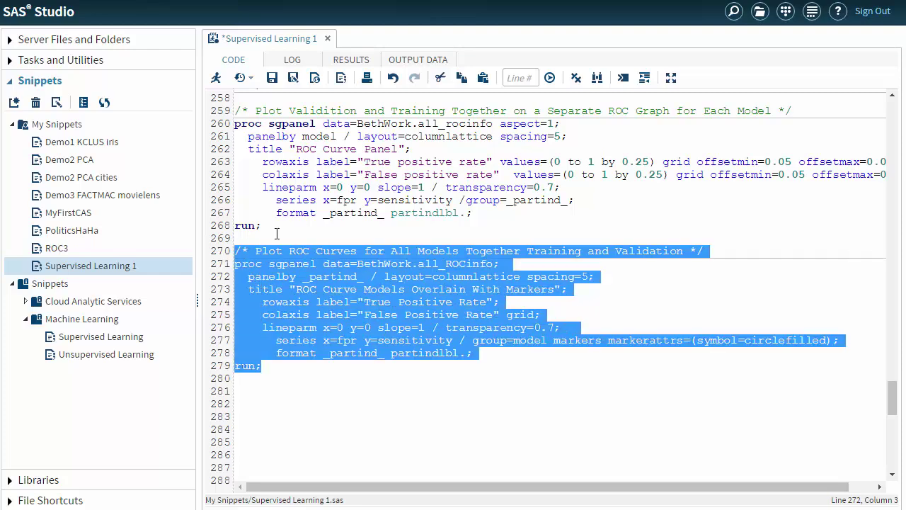
Step: Run the selected overlay sgpanel code for separate Validation and Training panels
{"action": "left_click", "coordinate": [215, 79]}
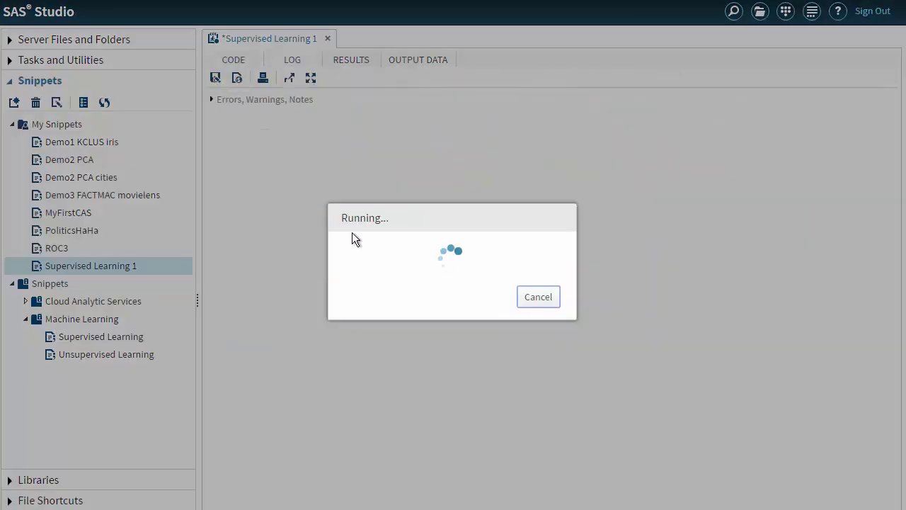